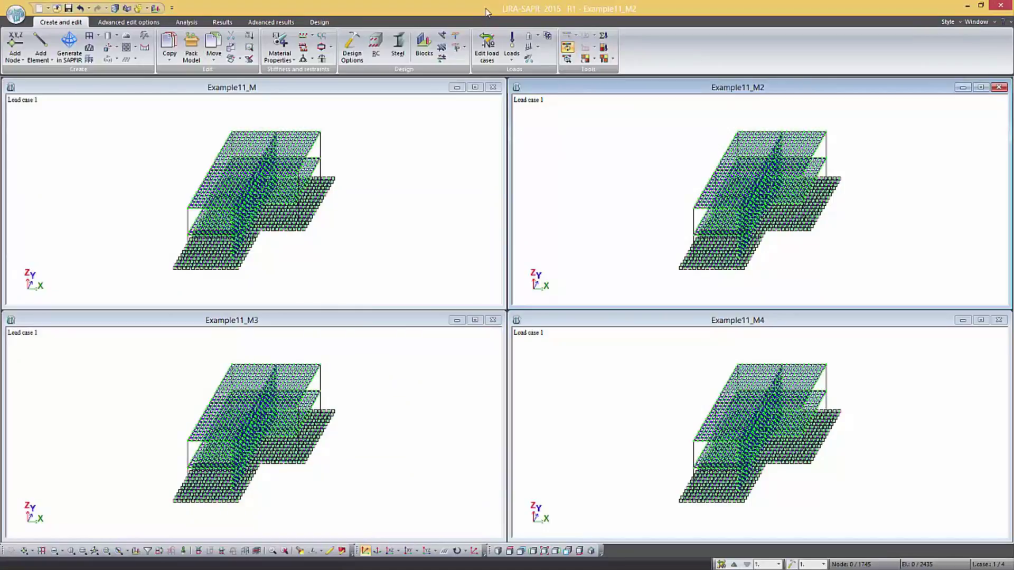
- Review the variants' load case list in Edit load cases, then close it
click(489, 49)
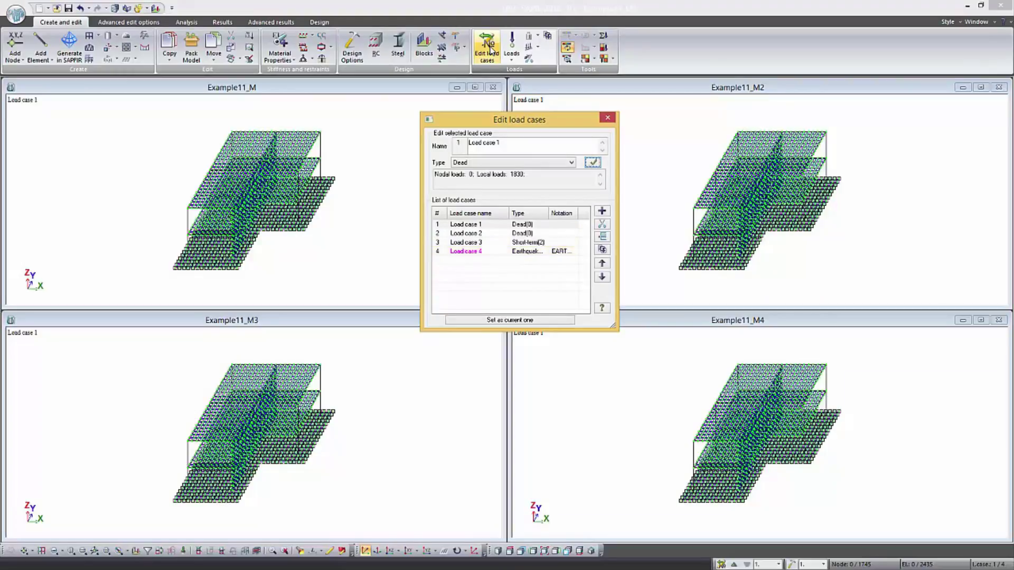
click(607, 117)
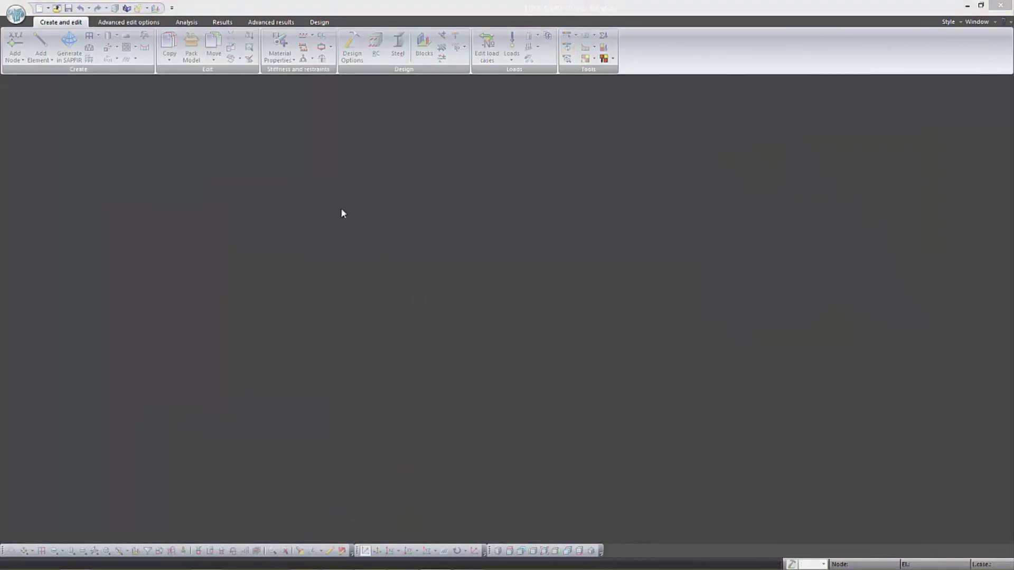
- Load Example11_M, Example11_M2, Example11_M3 and Example11_M4 from the METEOR folder into a METEOR model-variation problem
click(186, 23)
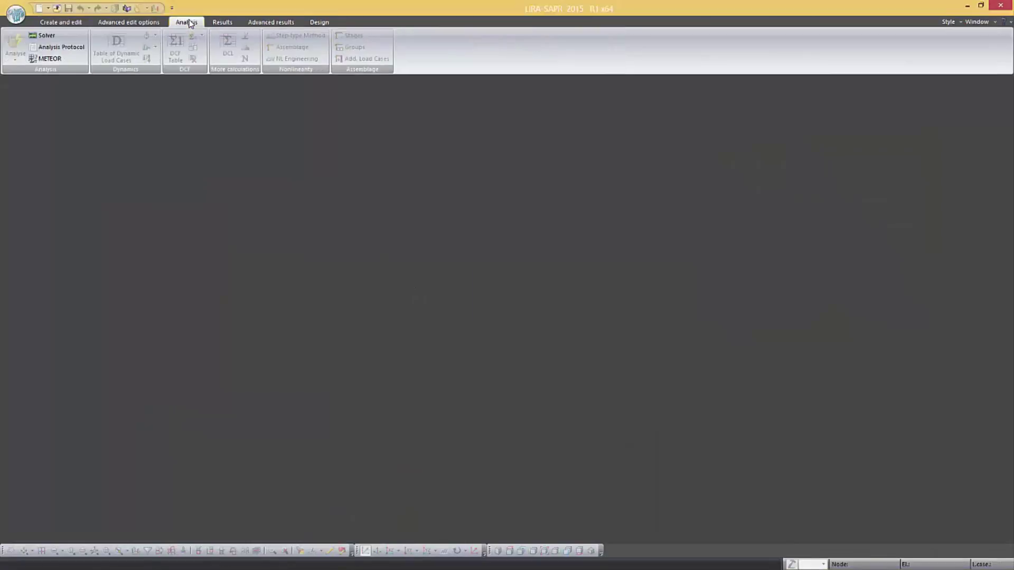
click(49, 59)
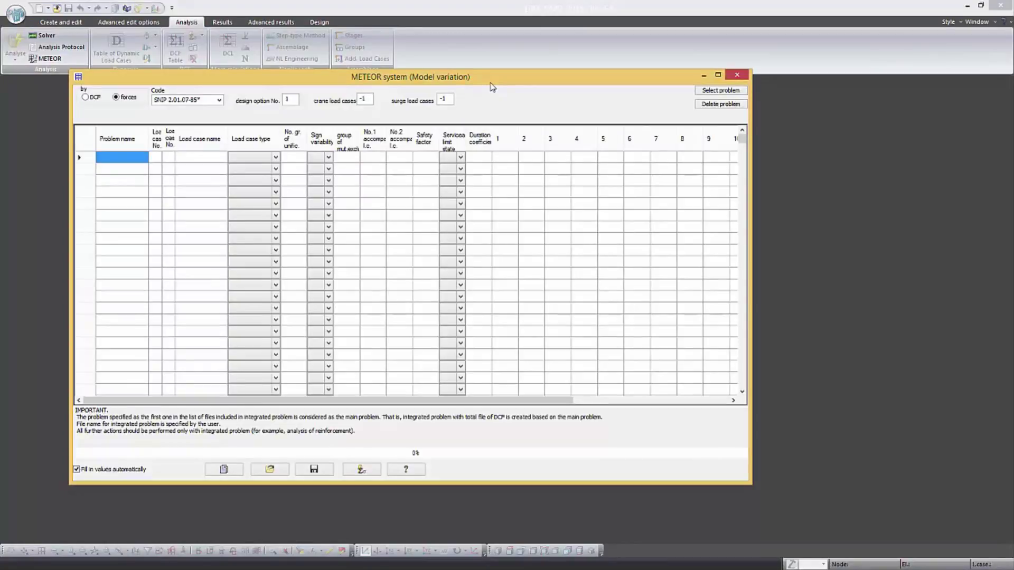
click(707, 90)
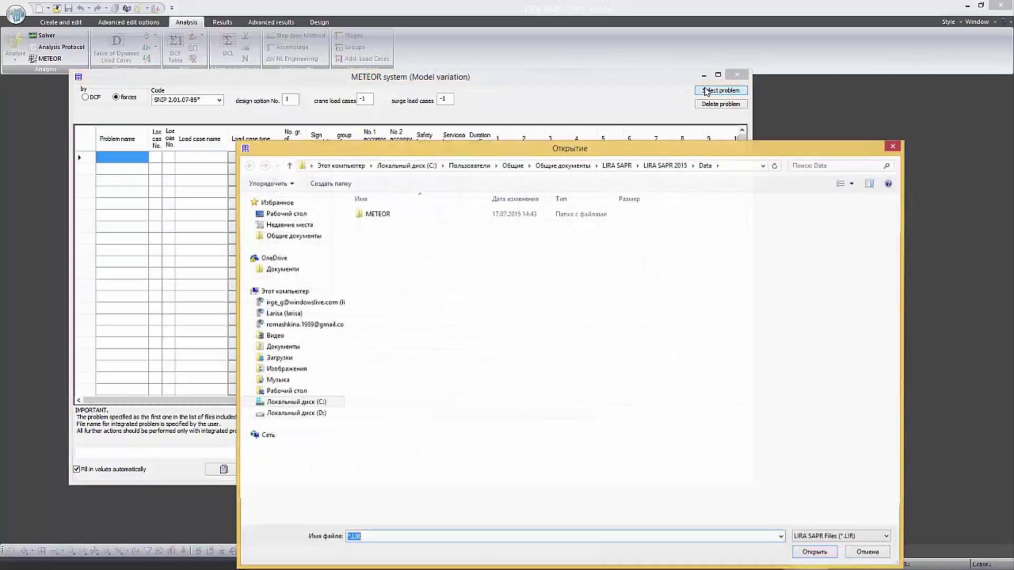
double_click(375, 214)
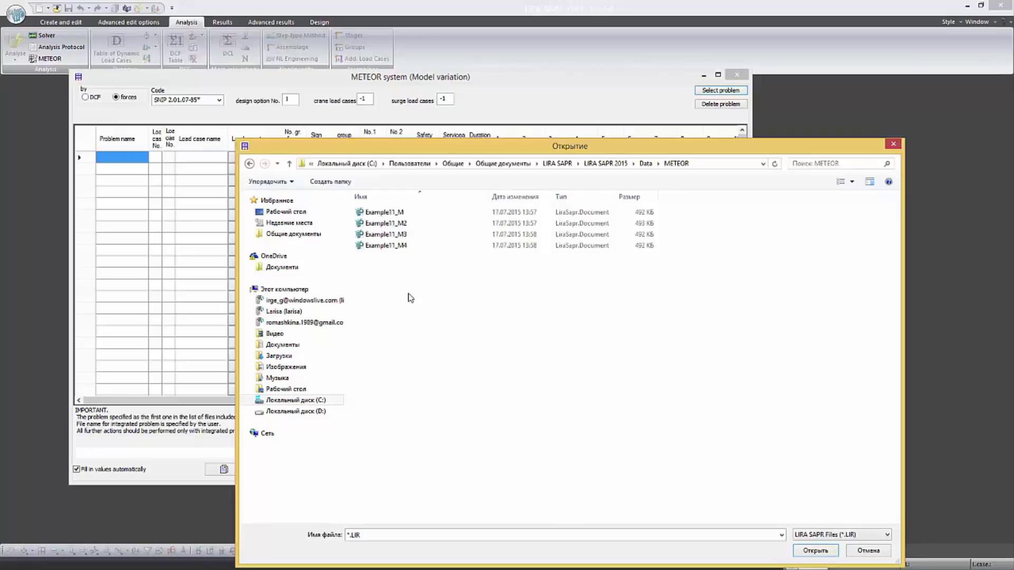
drag(409, 296, 367, 214)
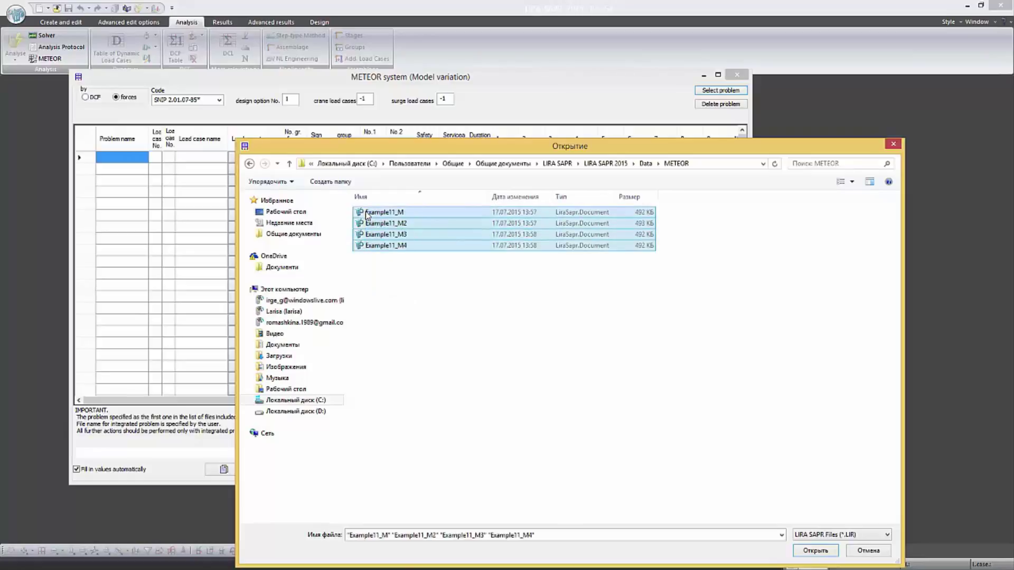
click(826, 552)
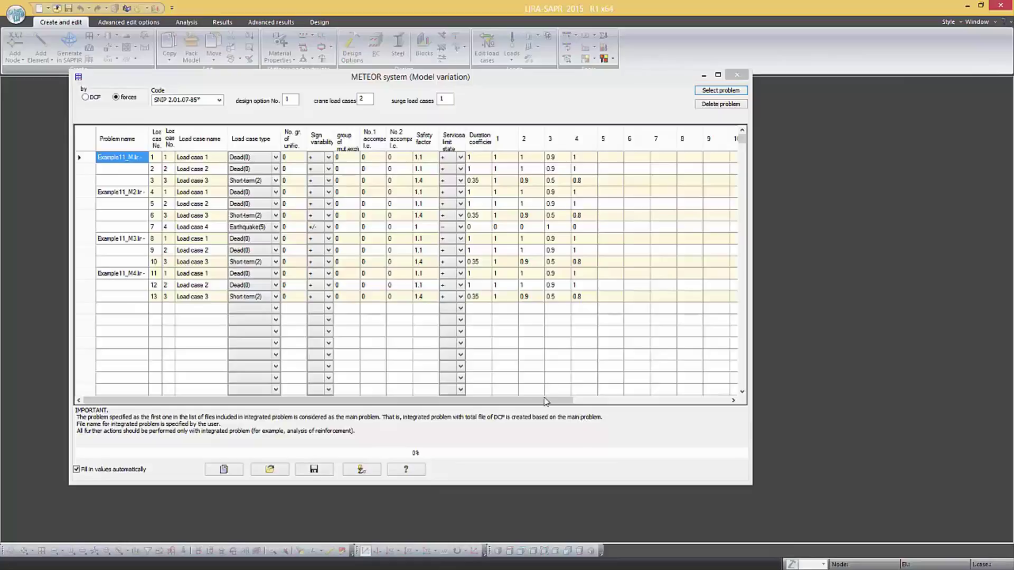
- Set the load case type of rows 4, 5 and 6 to Inactive (9) wind static
click(278, 193)
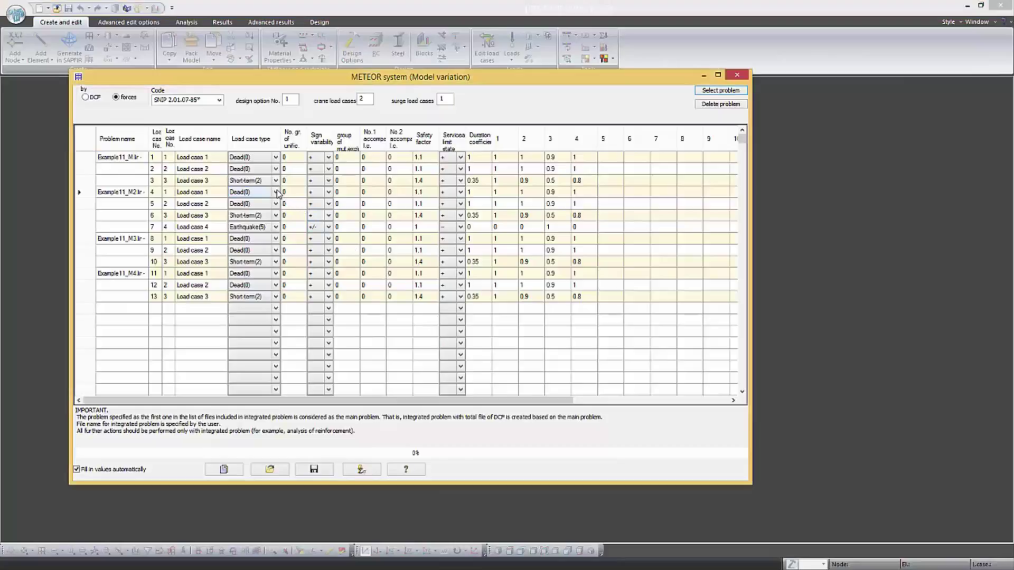
click(275, 193)
click(248, 258)
click(275, 207)
click(275, 207)
click(251, 265)
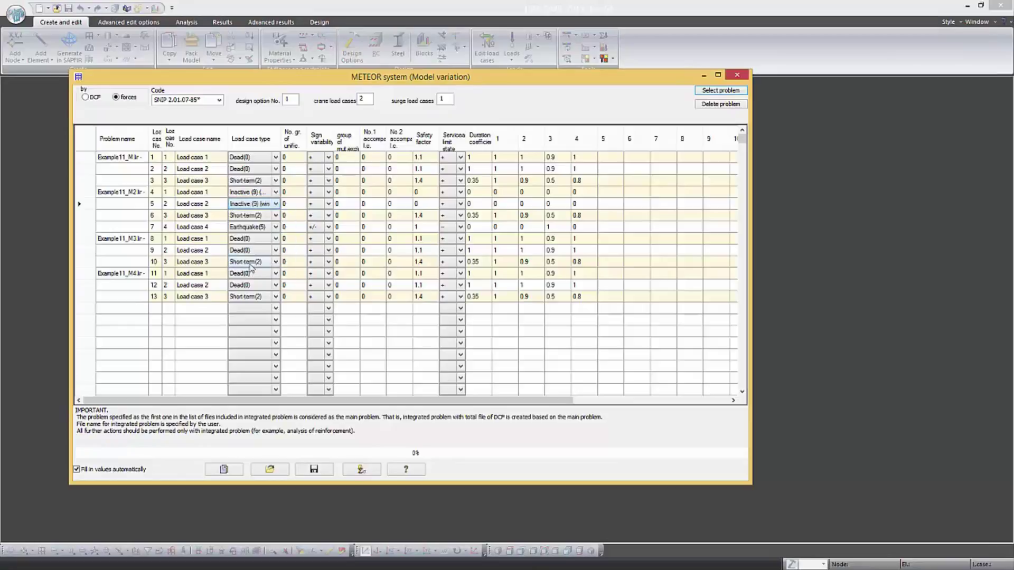
click(276, 215)
click(276, 215)
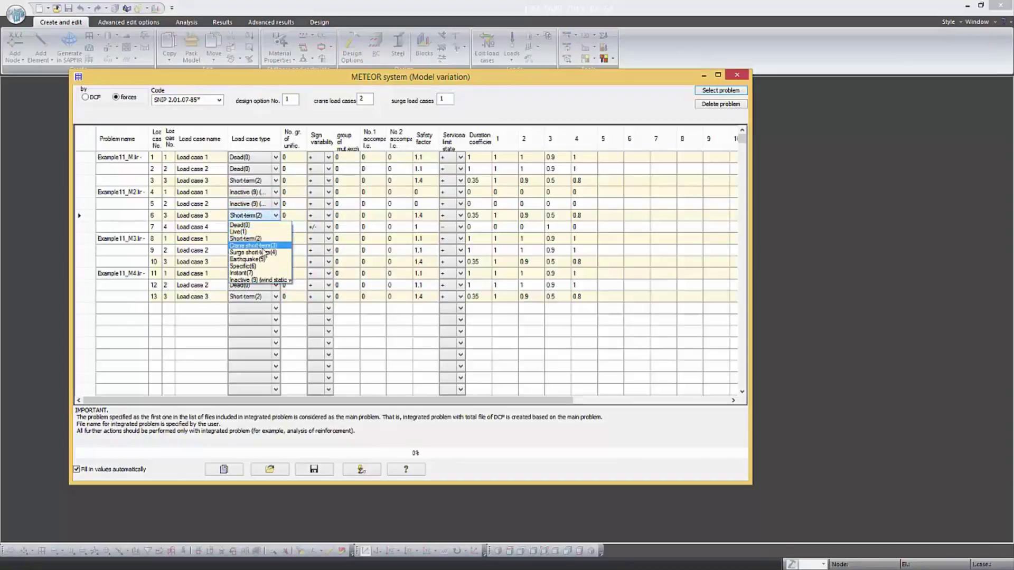
click(260, 280)
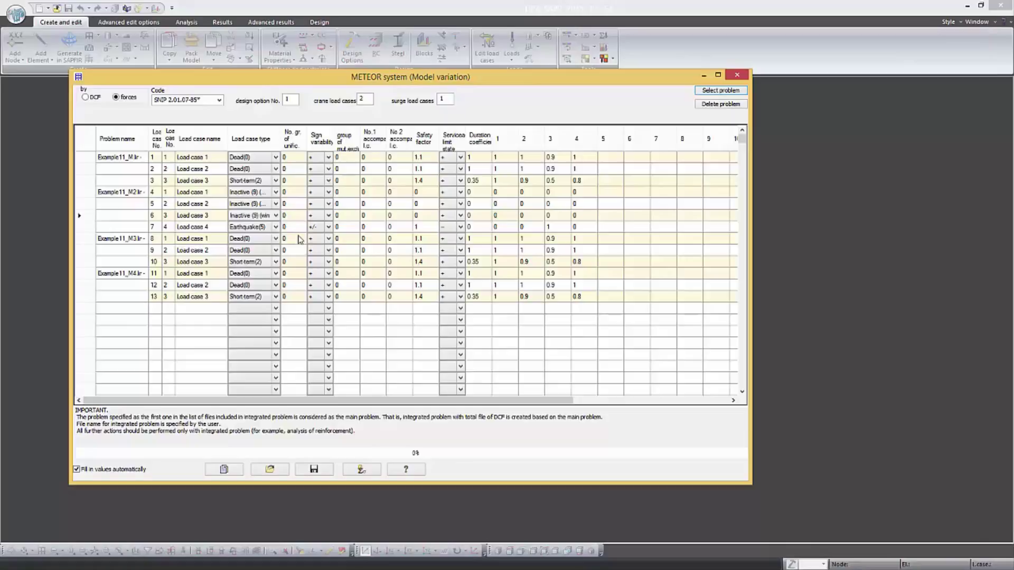
- Assign mutual-exclusion group 1 to rows 1, 8, 11; group 2 to rows 2, 9, 12; group 3 to rows 3, 10, 13
click(353, 157)
text(1)
click(343, 238)
text(1)
click(344, 274)
text(1)
click(348, 170)
text(2)
click(344, 250)
text(2)
click(343, 285)
text(2)
click(346, 181)
text(3)
click(343, 262)
text(3)
click(342, 298)
text(3)
- Save the problem as Example11_M_NVM and generate the generalized problem from the variants
click(317, 471)
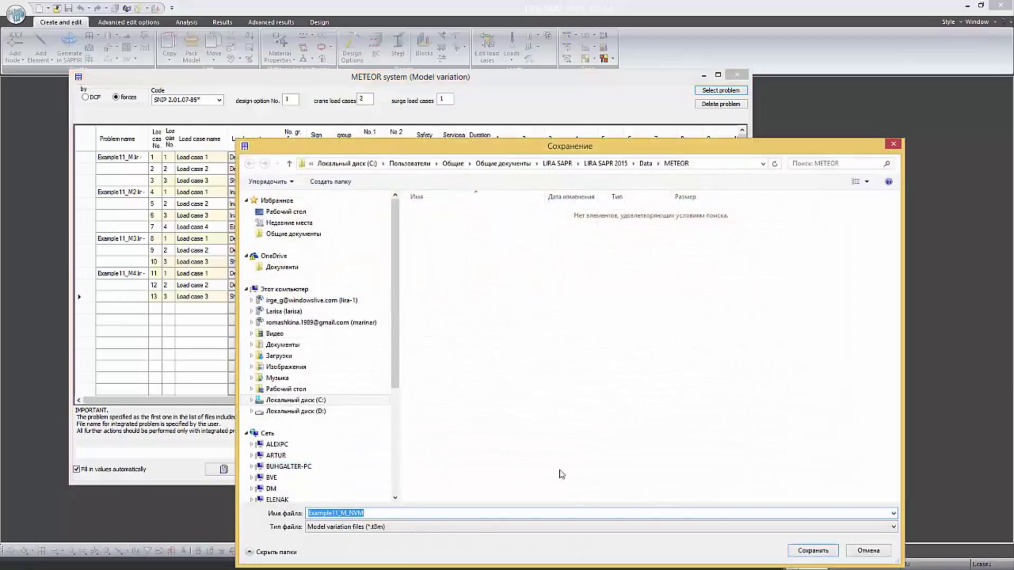
click(800, 549)
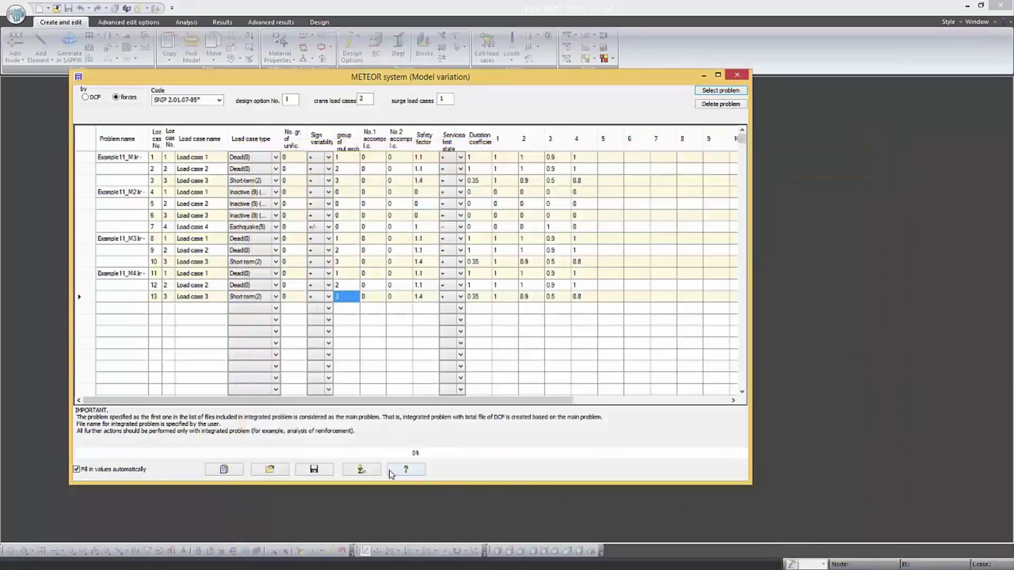
click(363, 470)
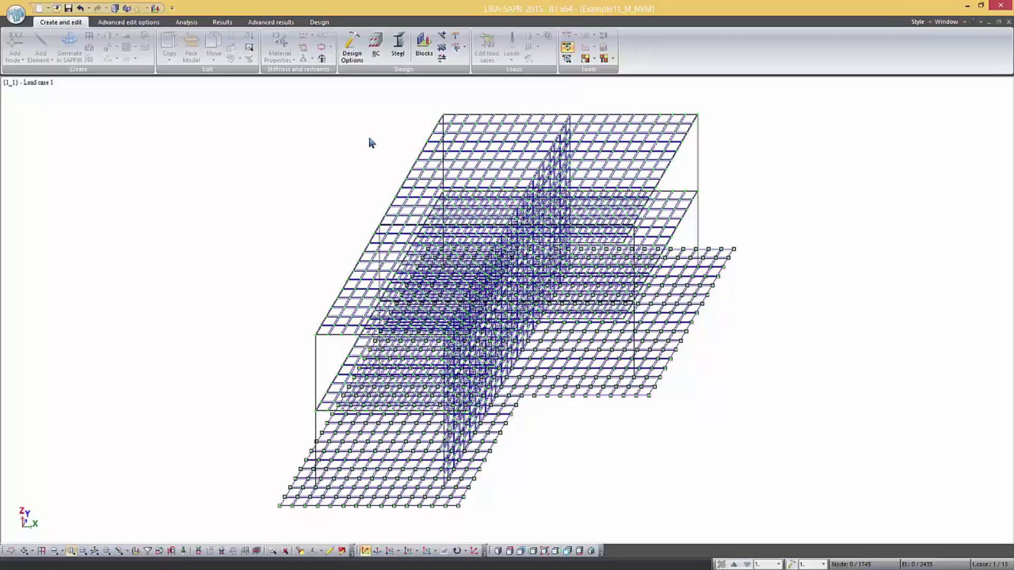
click(223, 22)
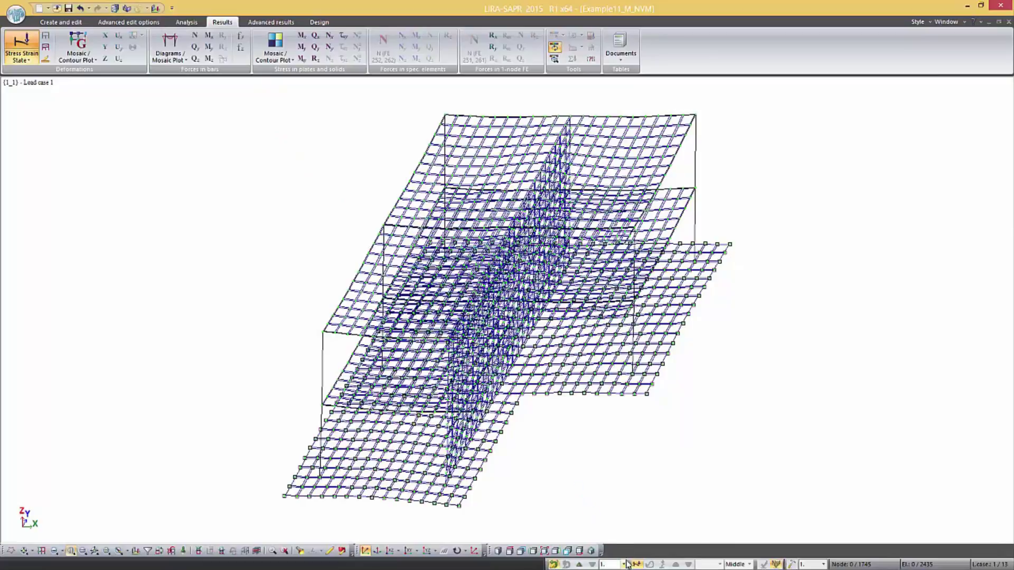
click(625, 564)
drag(697, 506, 695, 552)
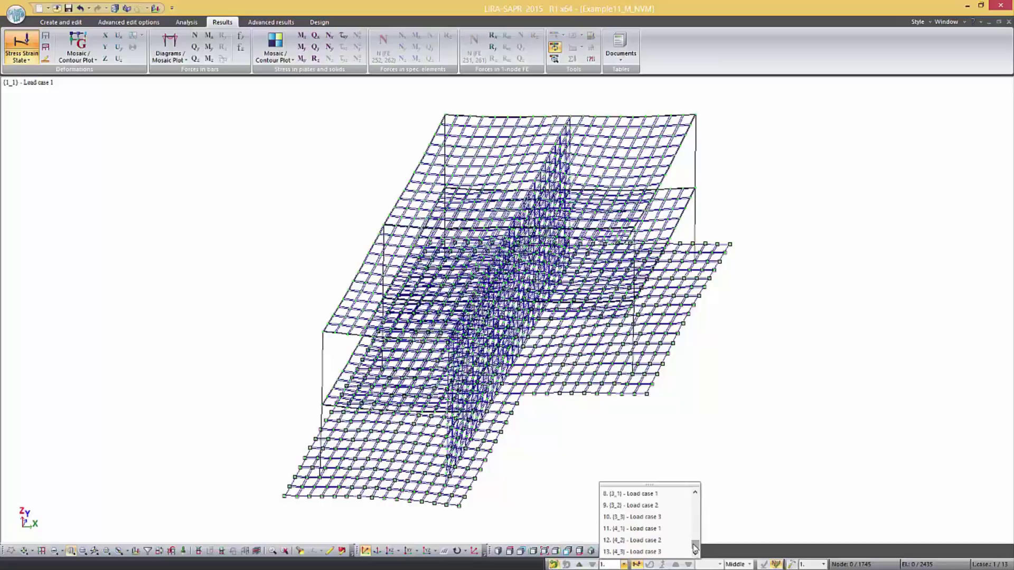
click(619, 469)
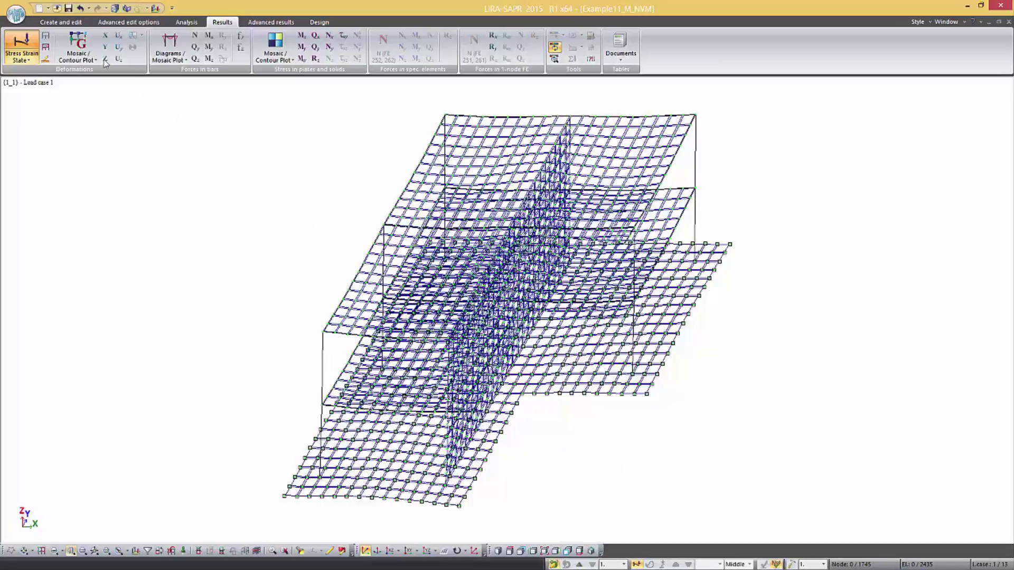
click(79, 22)
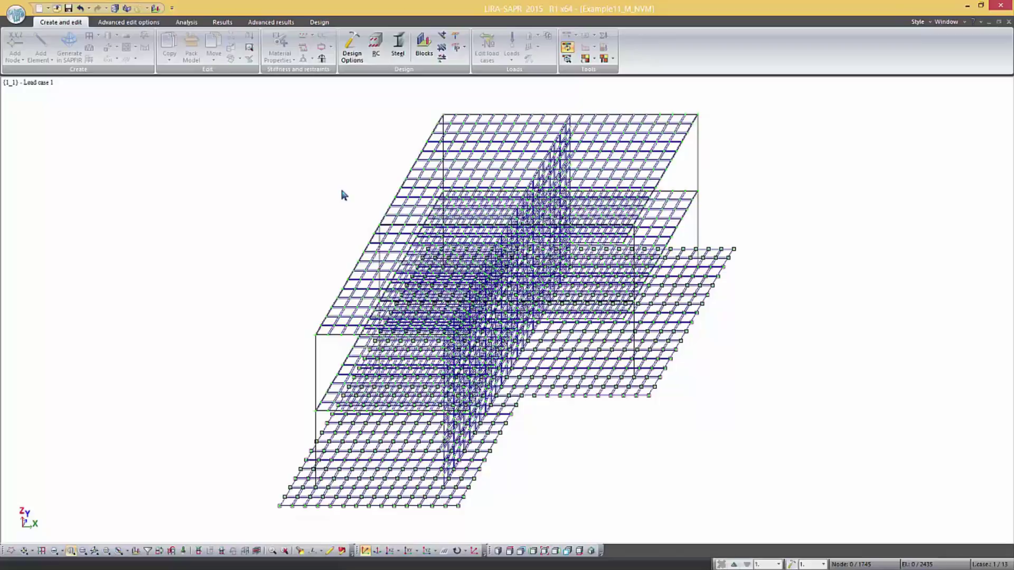
- Check the design options and reinforced-concrete material data, then close both
click(352, 53)
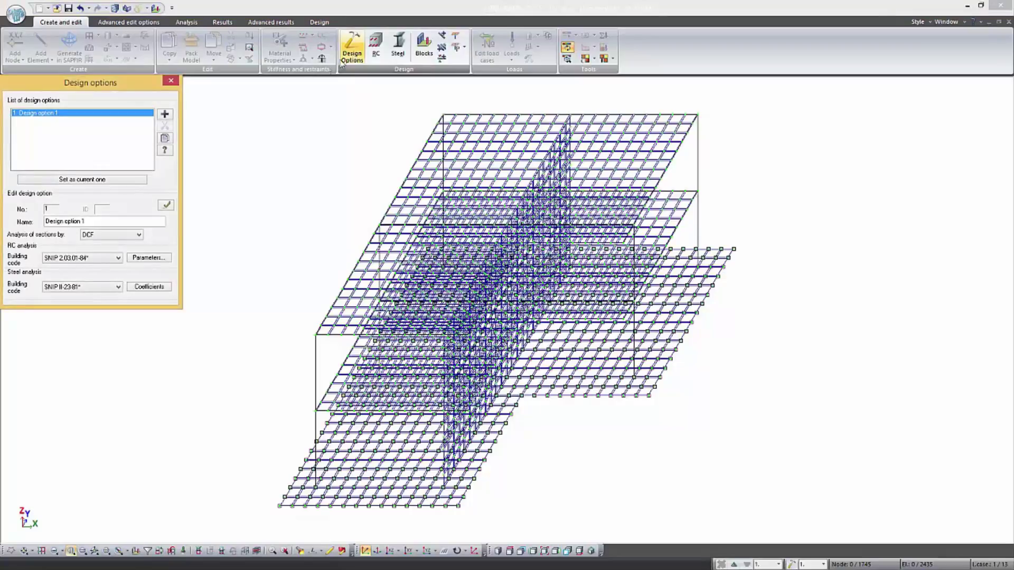
click(170, 81)
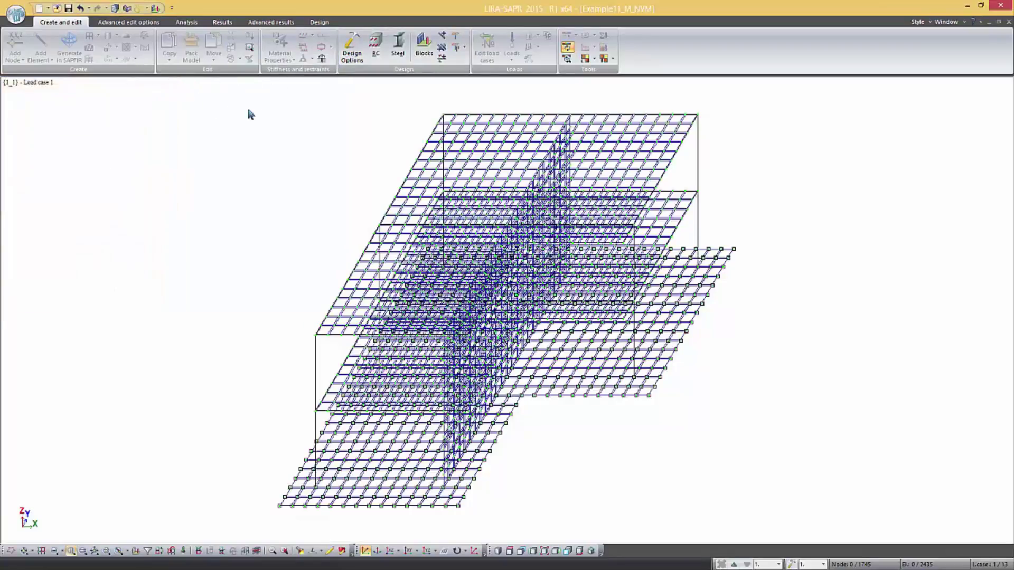
click(375, 53)
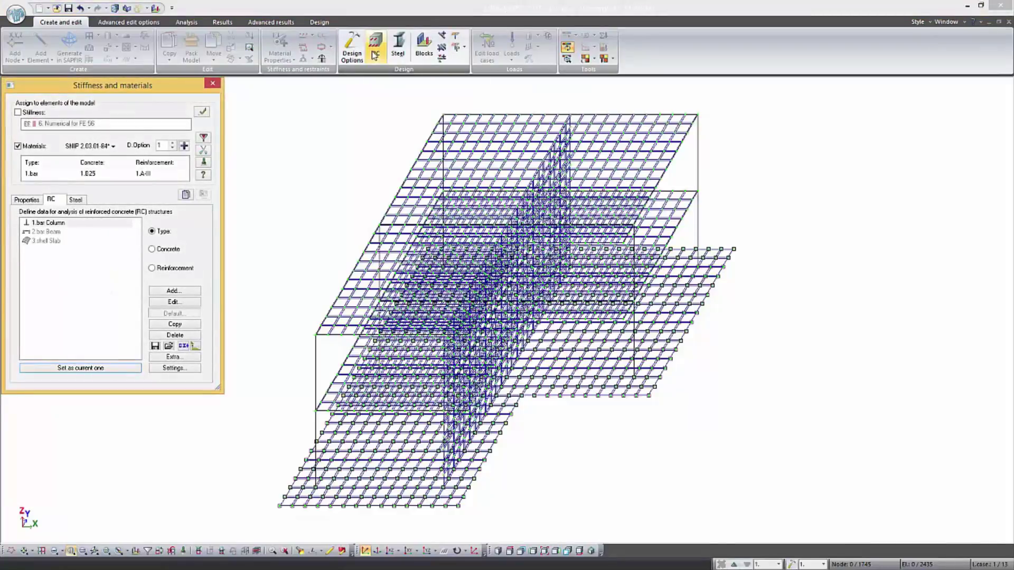
click(274, 94)
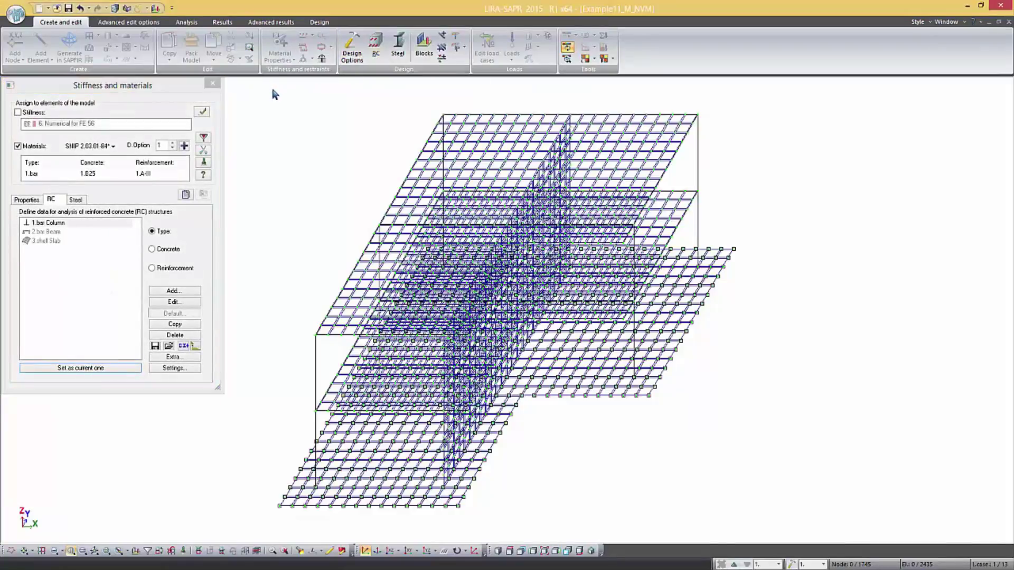
click(214, 84)
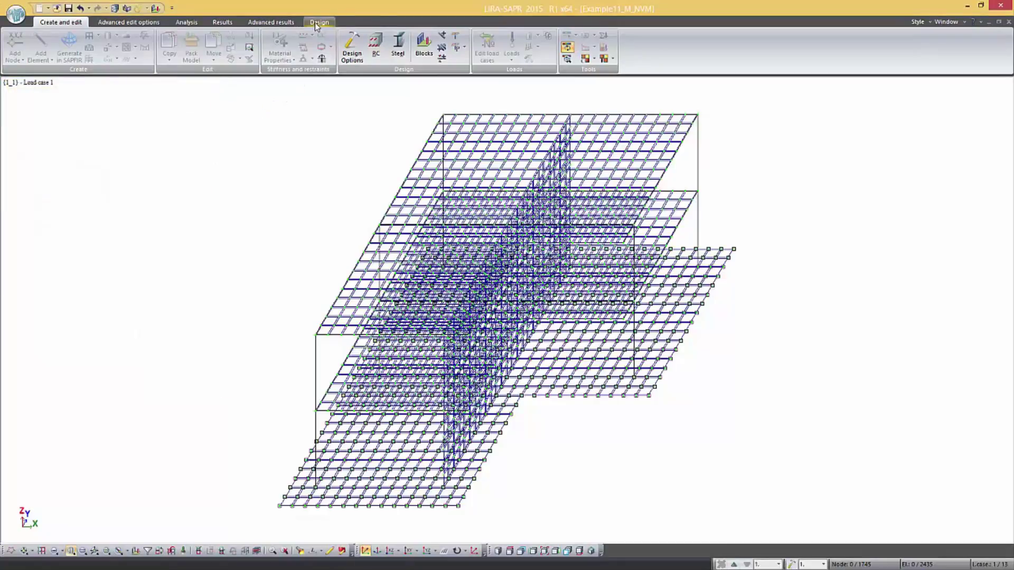
- Run the RC reinforcement analysis of Example11_M_NVM and close the finished analysis window
click(317, 23)
click(16, 43)
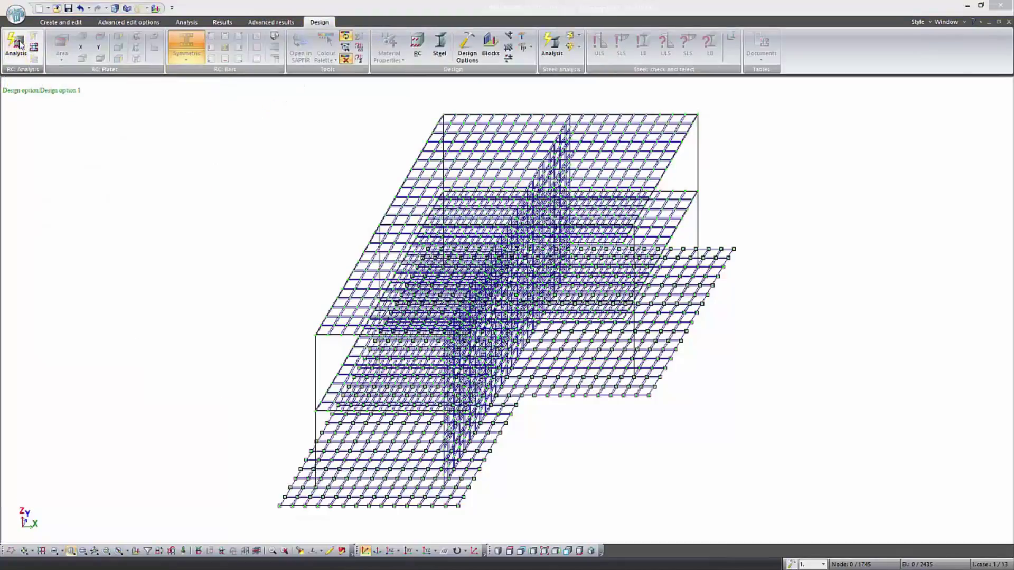
click(458, 363)
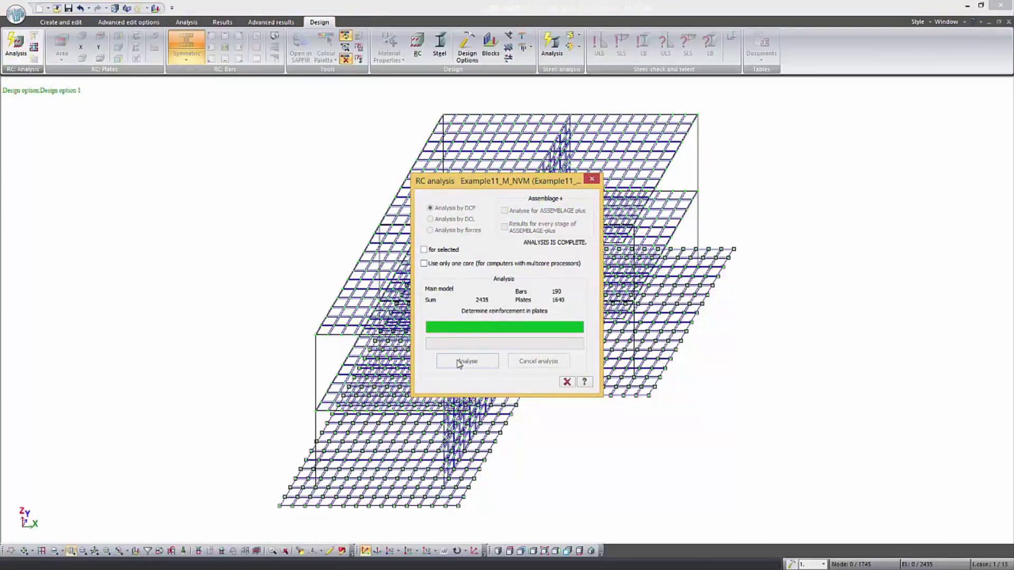
click(591, 179)
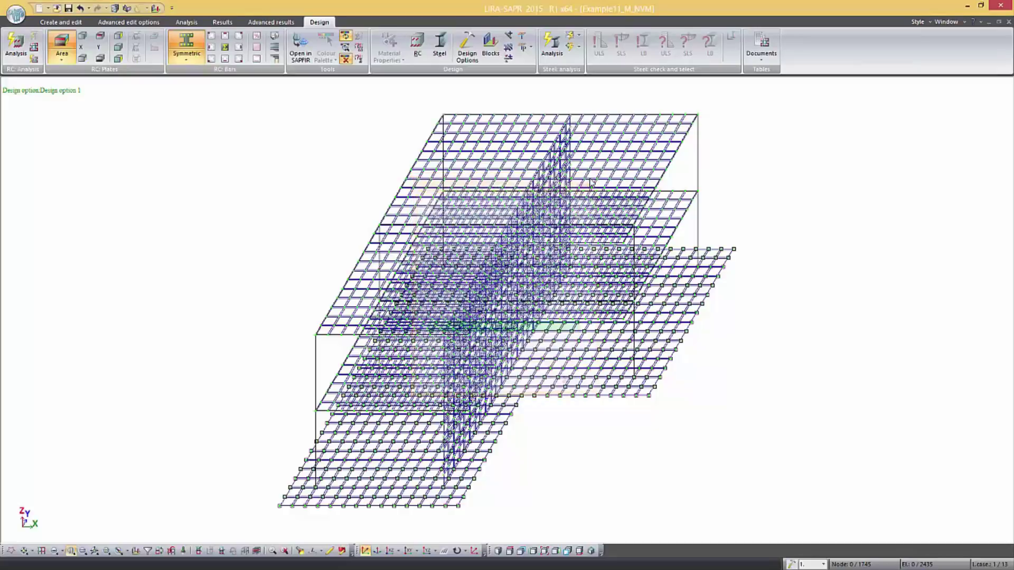